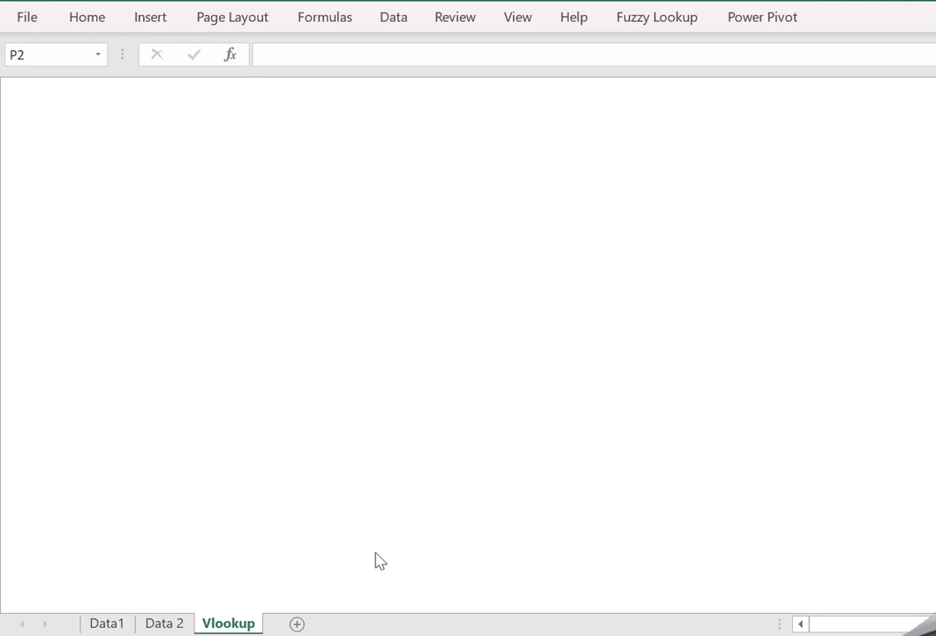
Review the column headings of the product tables on the Data1 and Data 2 sheets.
{"action": "left_click", "coordinate": [115, 622]}
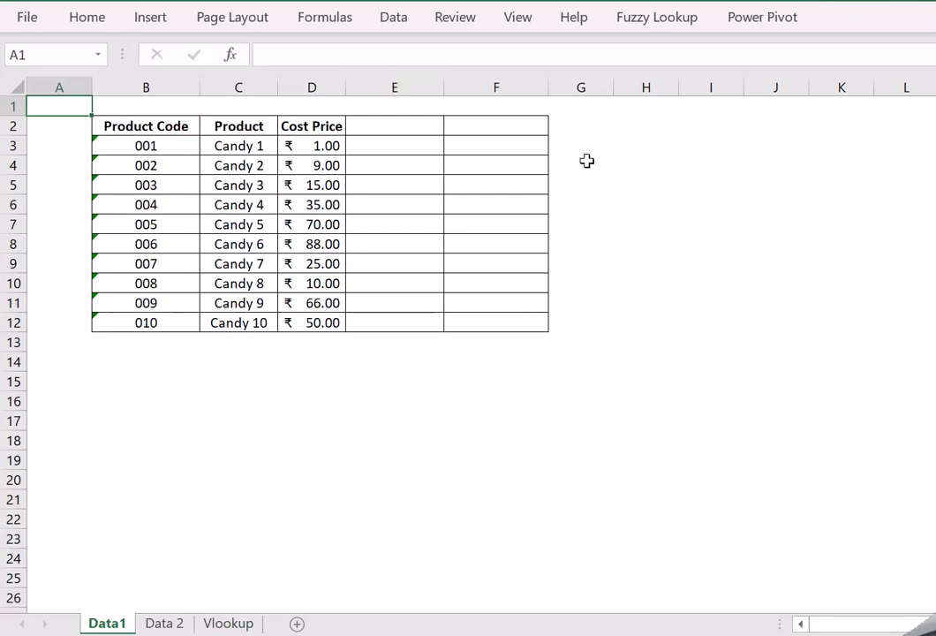
{"action": "left_click", "coordinate": [144, 126]}
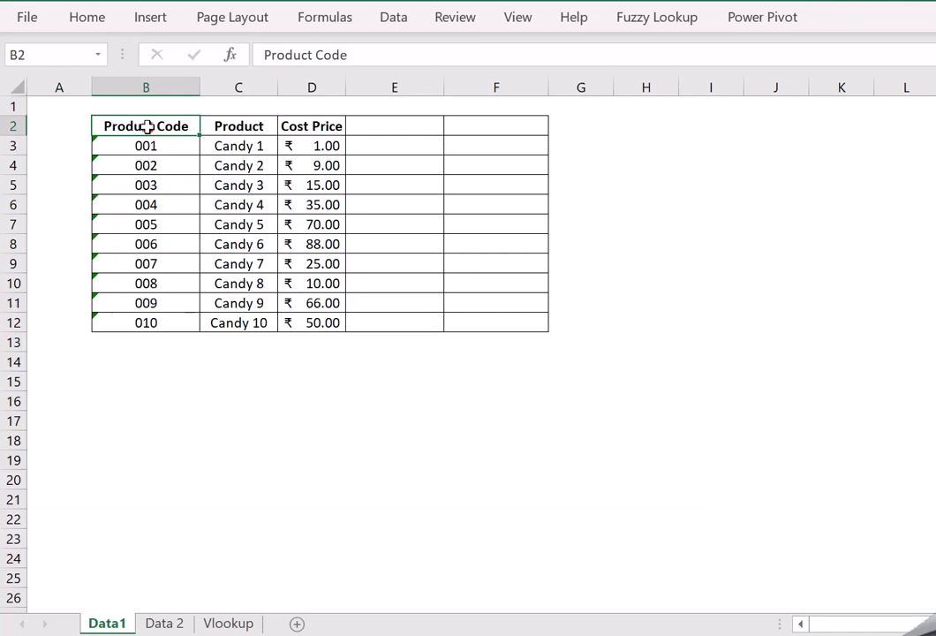
{"action": "left_click", "coordinate": [256, 129]}
{"action": "left_click", "coordinate": [336, 129]}
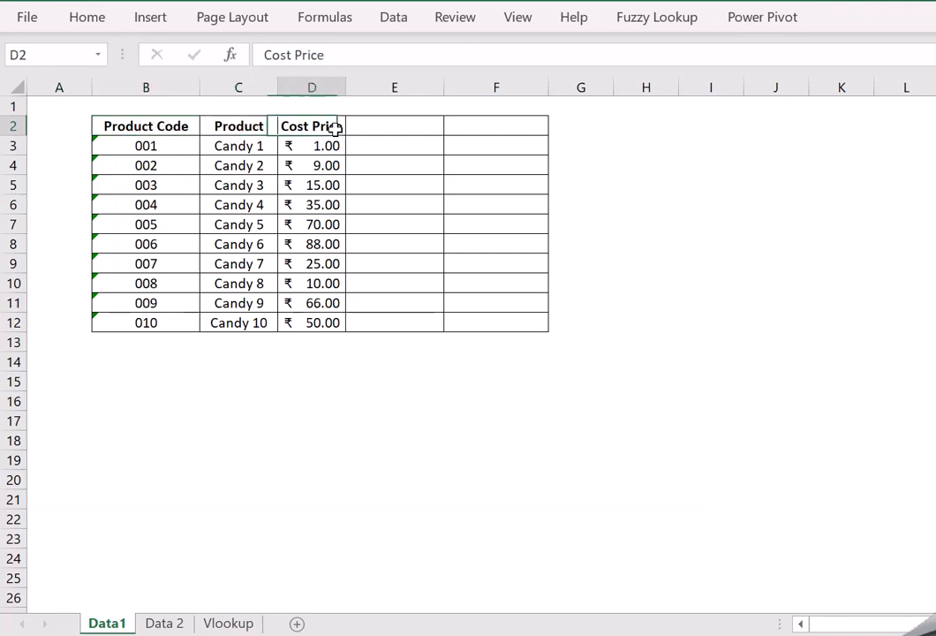
{"action": "left_click", "coordinate": [176, 623]}
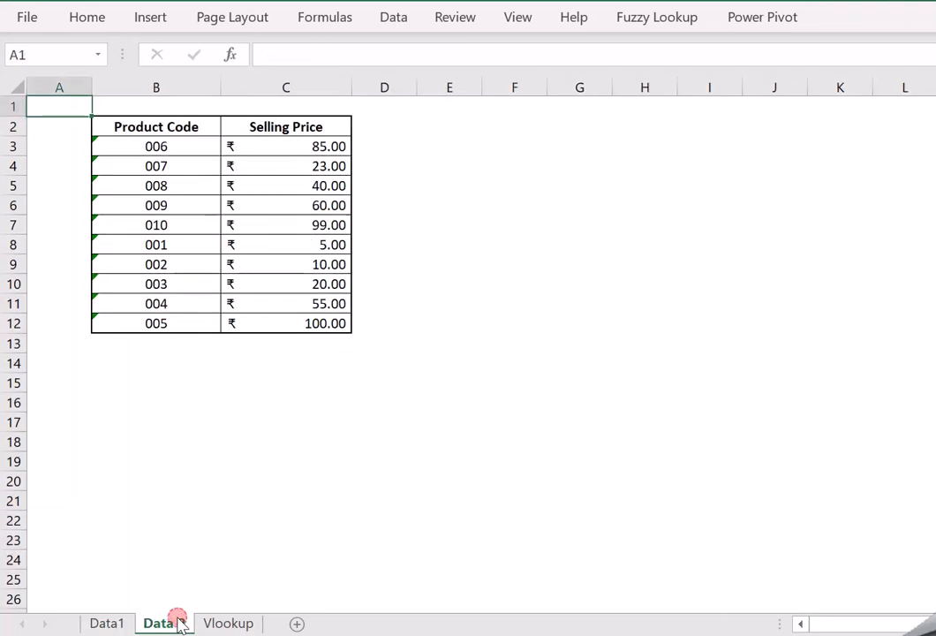
{"action": "left_click", "coordinate": [171, 124]}
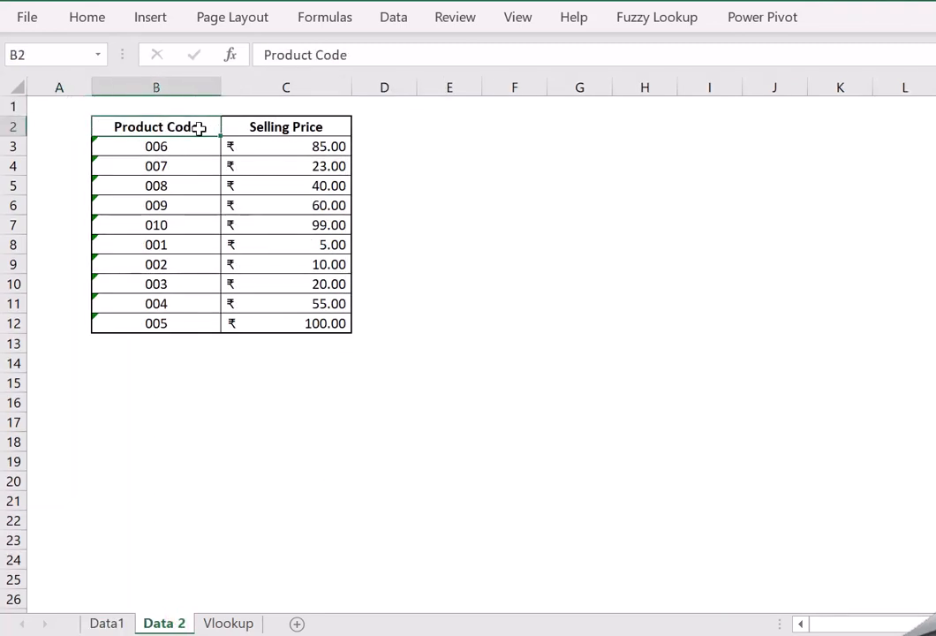
{"action": "left_click", "coordinate": [300, 128]}
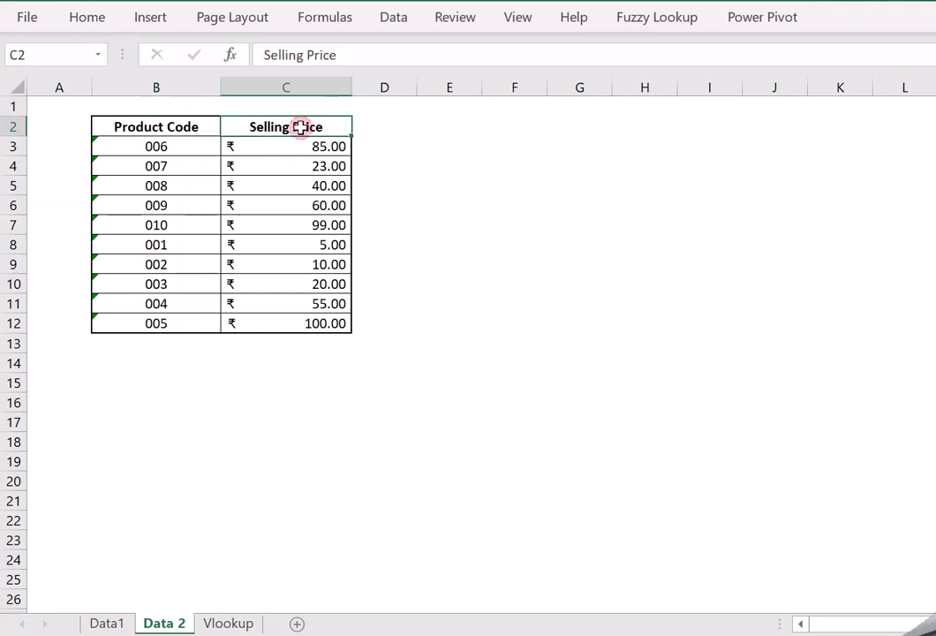
Add the headings "Selling Price" in E2 and "Profit" in F2 of the Data1 sheet.
{"action": "left_click", "coordinate": [106, 624]}
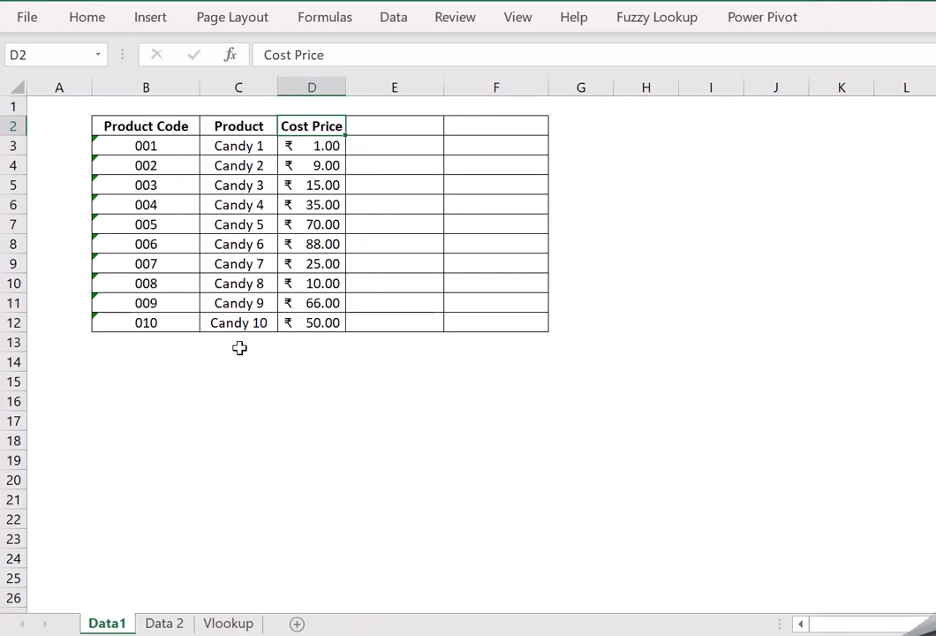
{"action": "key", "text": "Right"}
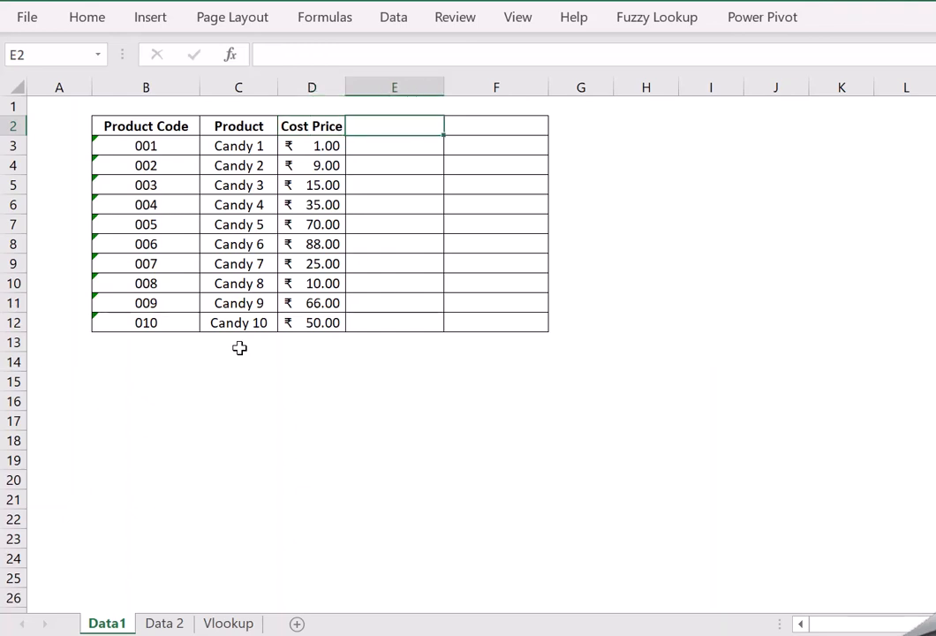
{"action": "type", "text": "Selling"}
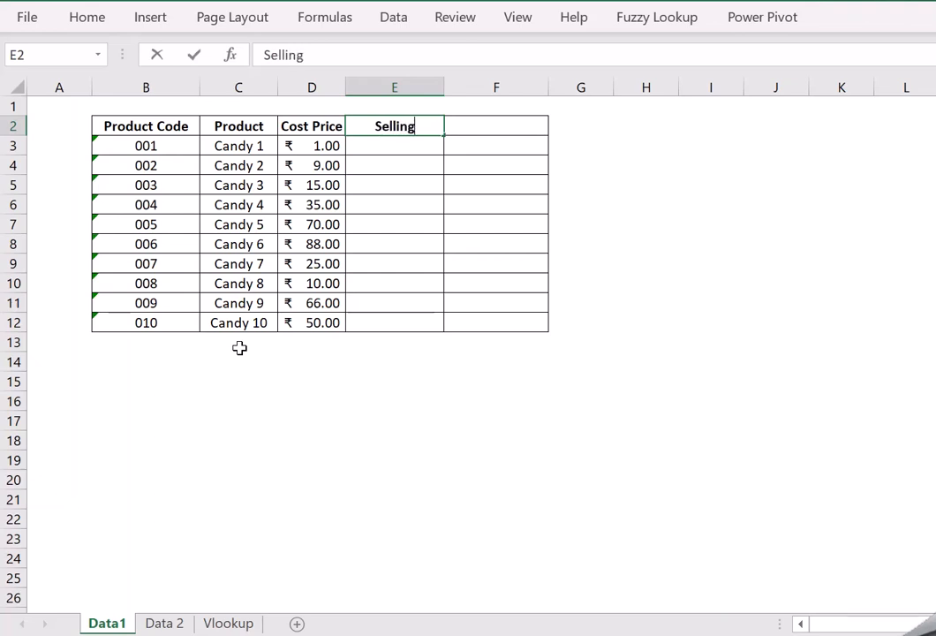
{"action": "type", "text": " Price"}
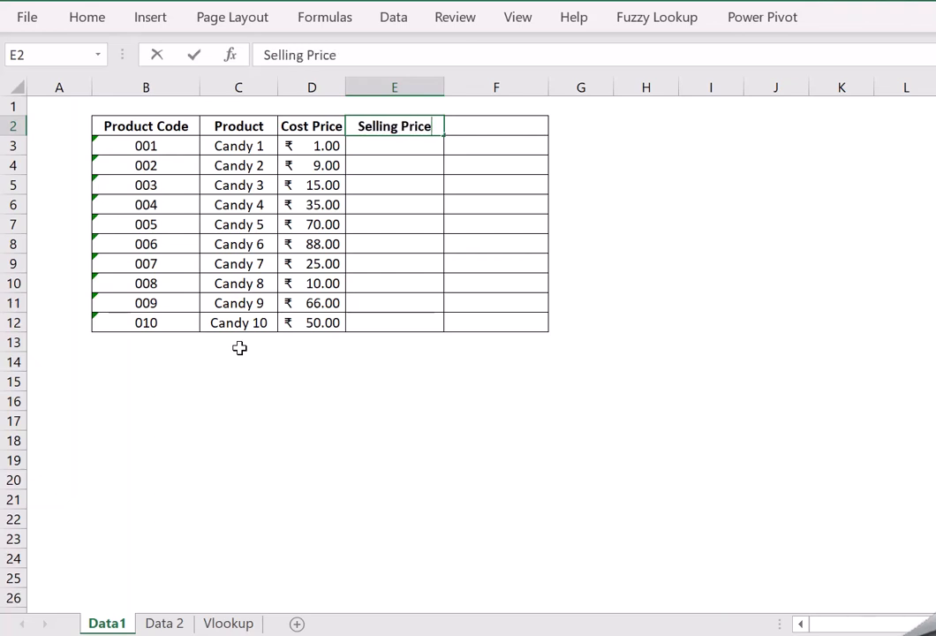
{"action": "key", "text": "Tab"}
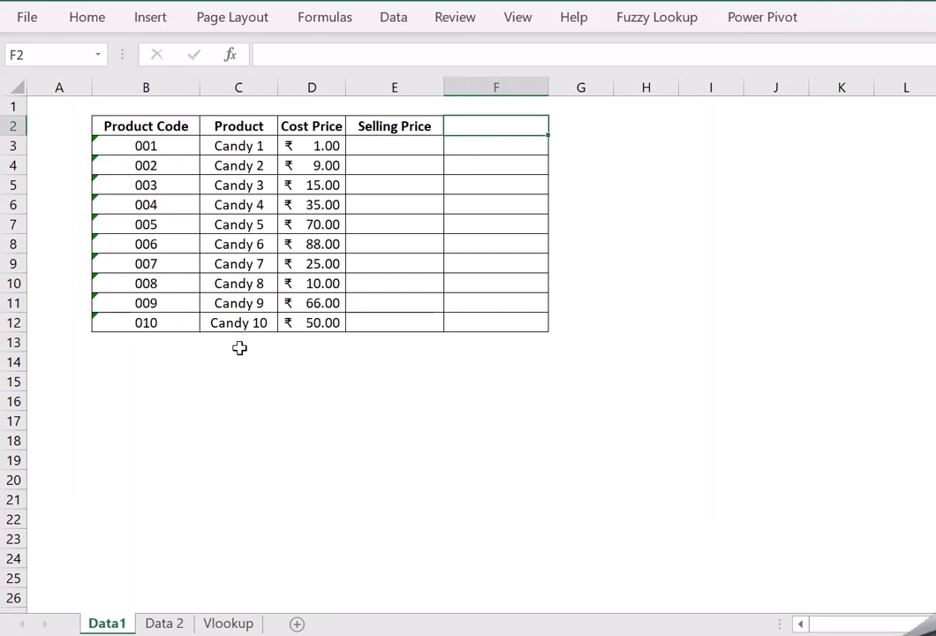
{"action": "type", "text": "Profit"}
{"action": "key", "text": "Return"}
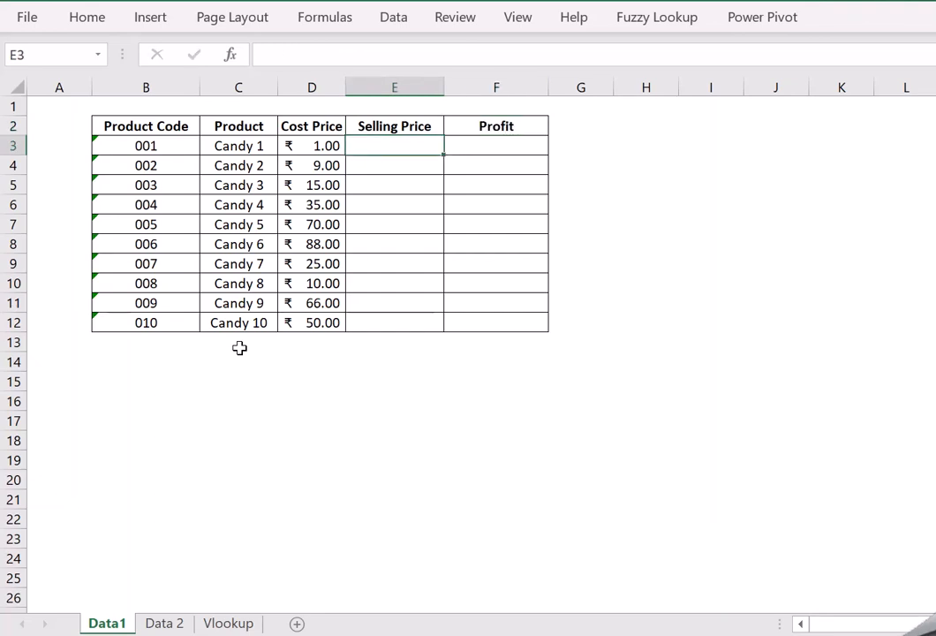
Begin a VLOOKUP formula in E3 with B3 as the lookup value and 'Data 2'!B3:C12 as the table array.
{"action": "type", "text": "=vl"}
{"action": "key", "text": "Tab"}
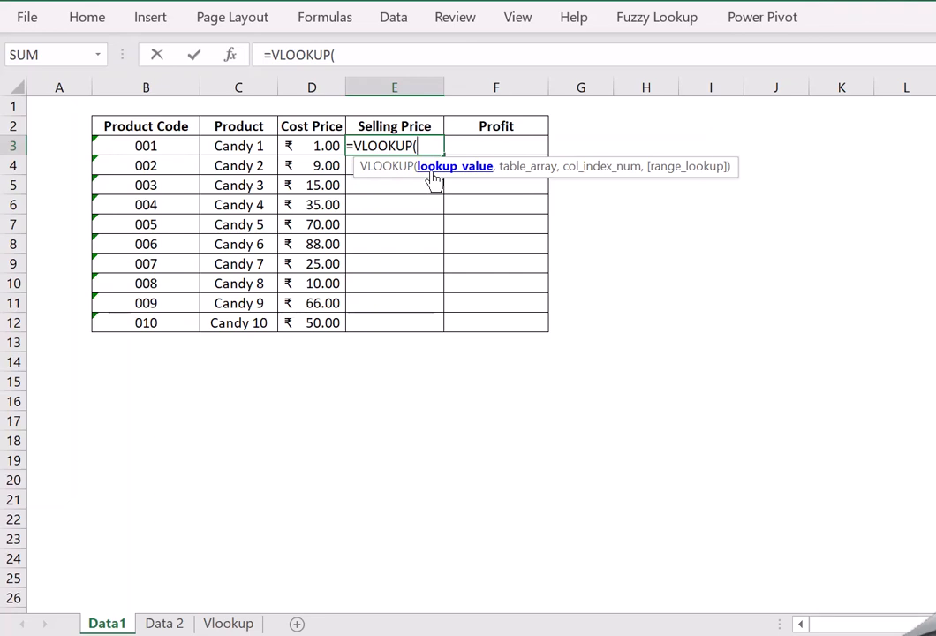
{"action": "left_click", "coordinate": [137, 147]}
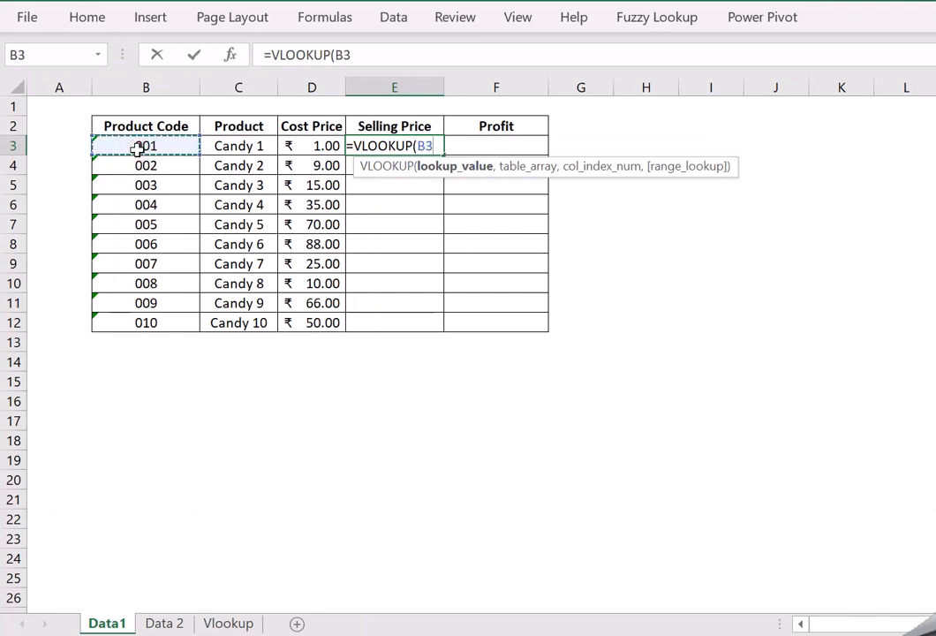
{"action": "type", "text": ","}
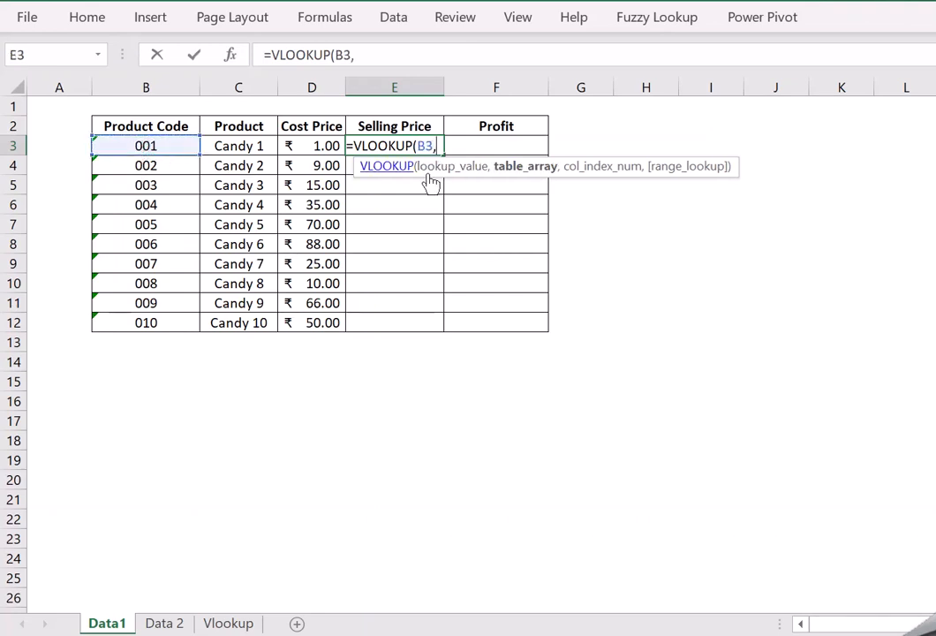
{"action": "left_click", "coordinate": [168, 623]}
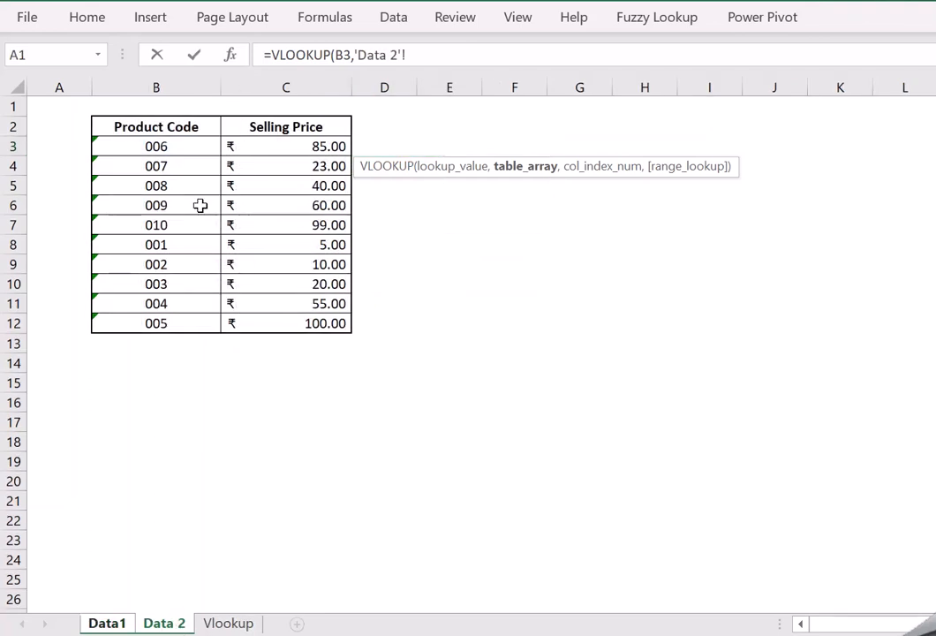
{"action": "left_click", "coordinate": [157, 147]}
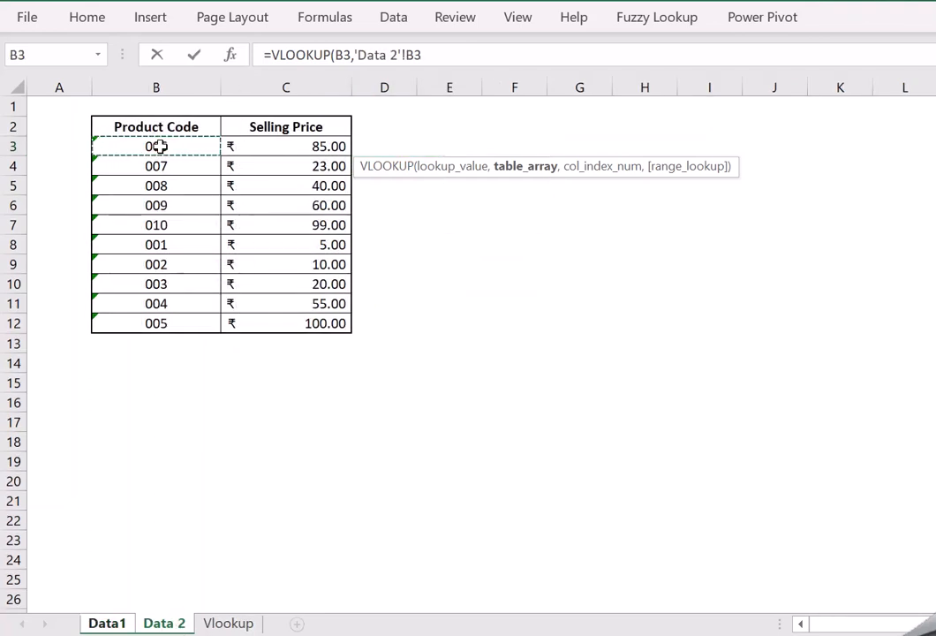
{"action": "key", "text": "ctrl+shift+Right"}
{"action": "key", "text": "ctrl+shift+Down"}
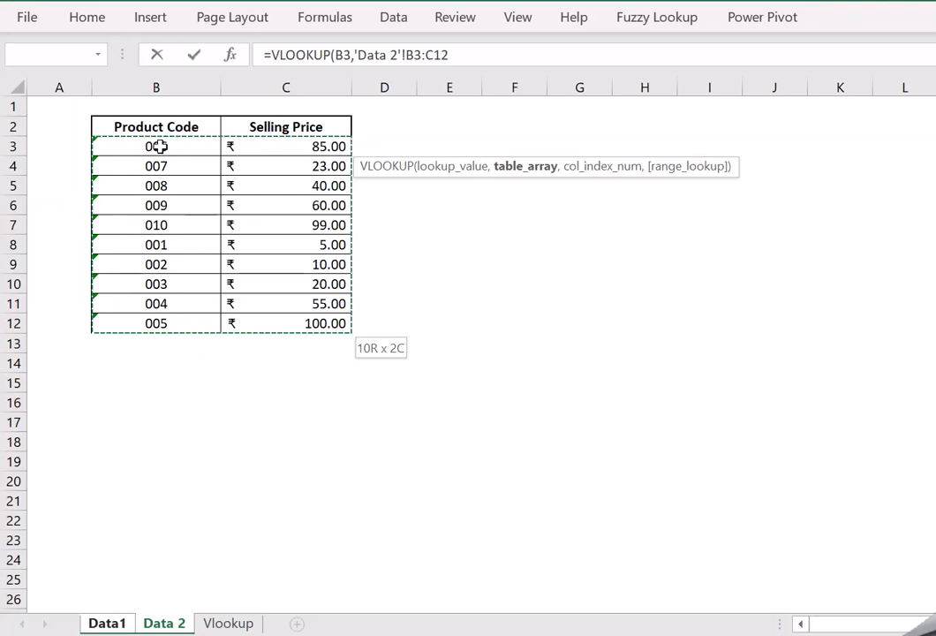
Complete the VLOOKUP with column index 2 and FALSE for an exact match, and fill it from E3 down to E12.
{"action": "type", "text": ",2"}
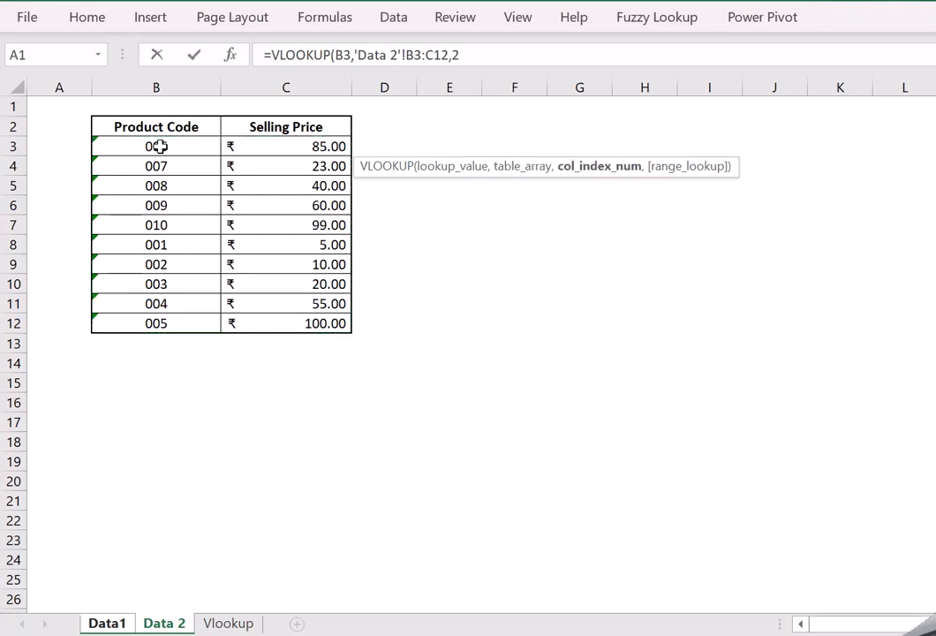
{"action": "type", "text": ","}
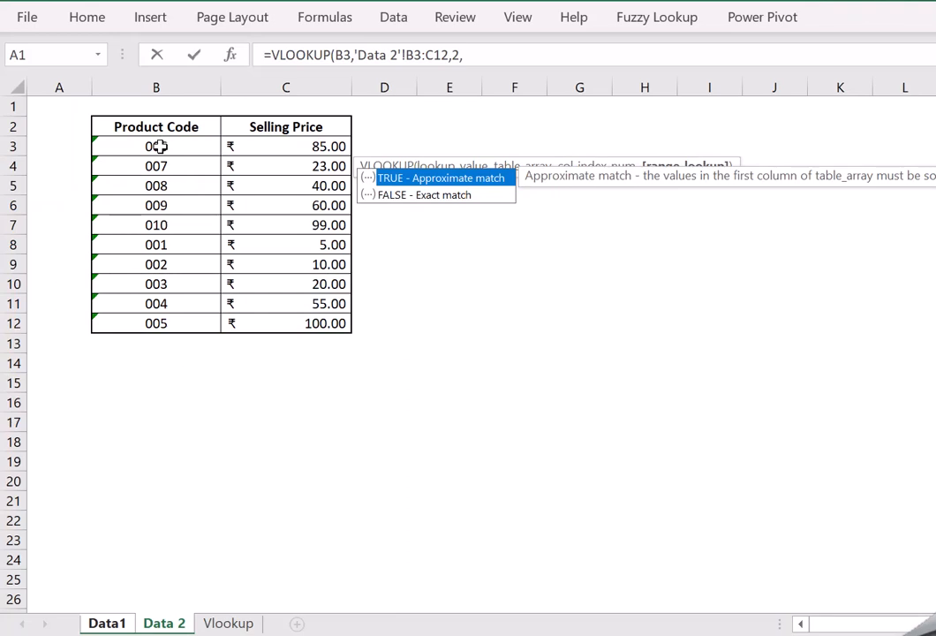
{"action": "key", "text": "Down"}
{"action": "key", "text": "Tab"}
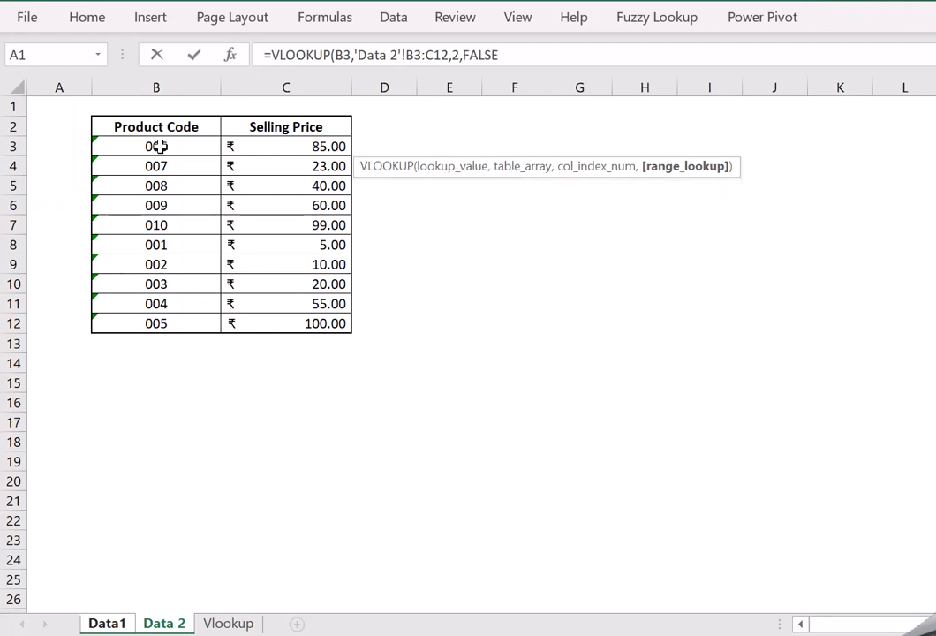
{"action": "key", "text": "Return"}
{"action": "key", "text": "Up"}
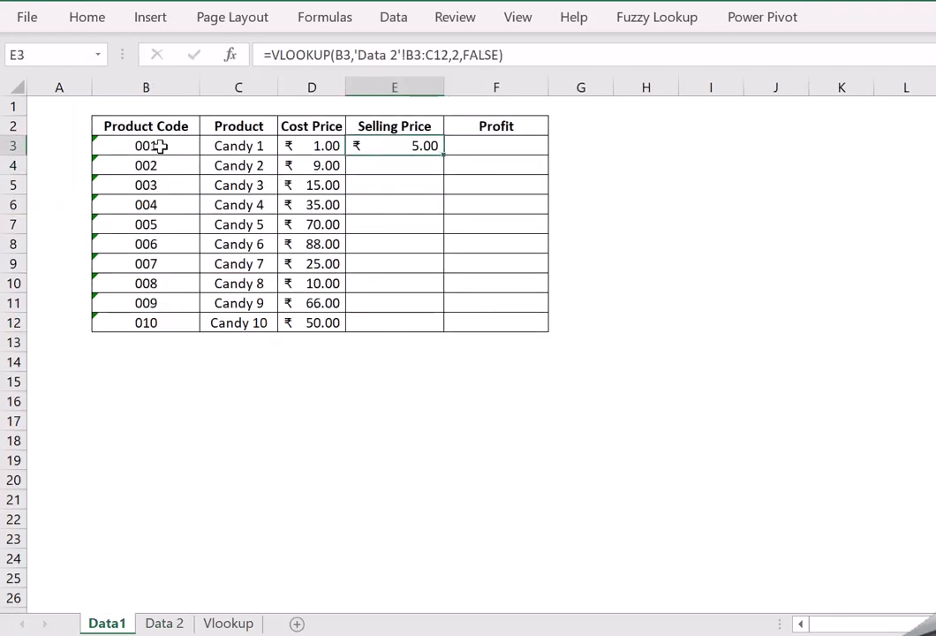
{"action": "left_click_drag", "start_coordinate": [444, 156], "coordinate": [440, 329]}
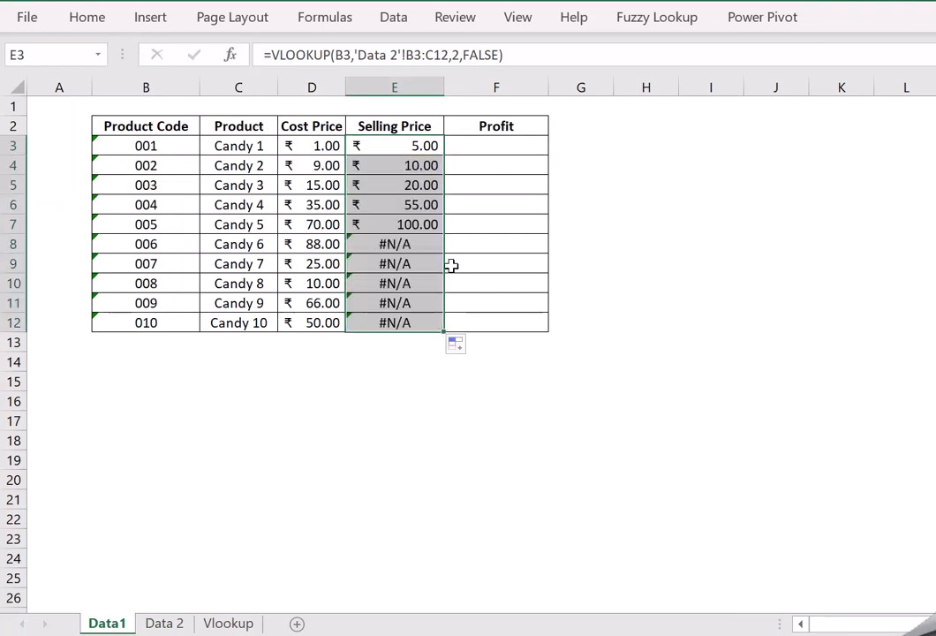
Compare the table ranges used by the Selling Price formulas in E8, E3 and E4 with the table on the Data 2 sheet.
{"action": "left_click", "coordinate": [424, 249]}
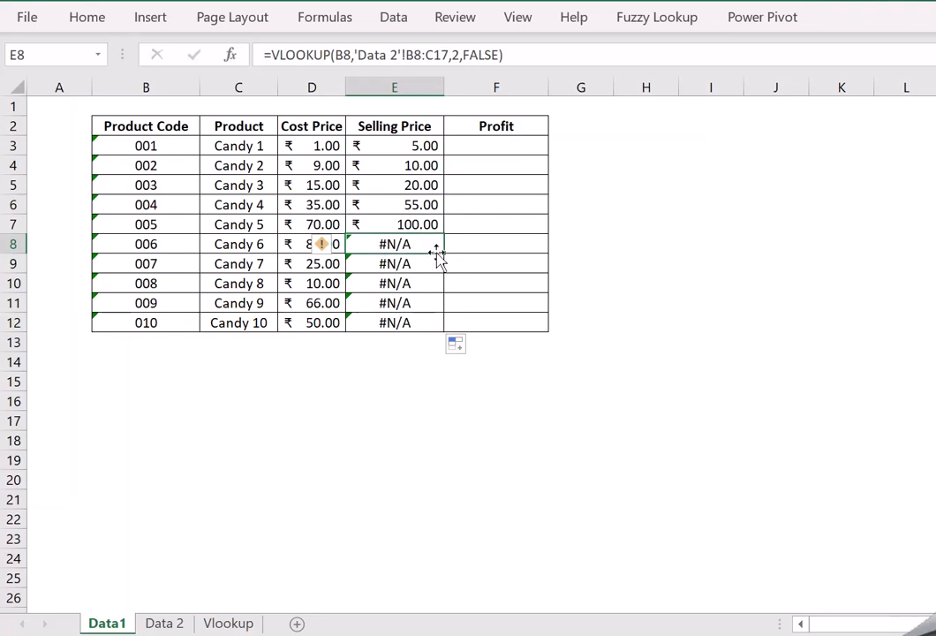
{"action": "left_click", "coordinate": [429, 146]}
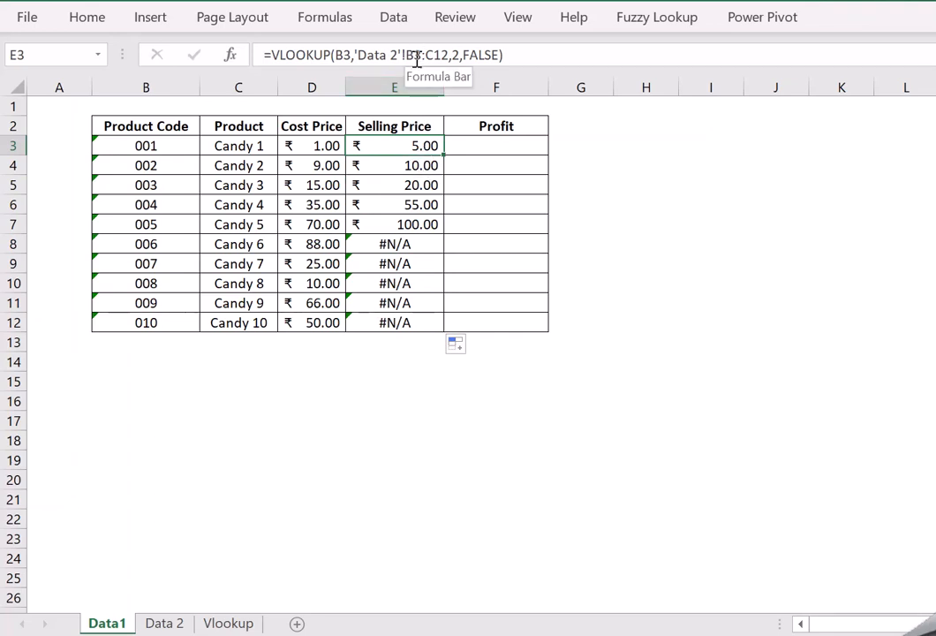
{"action": "left_click", "coordinate": [176, 622]}
{"action": "left_click", "coordinate": [141, 147]}
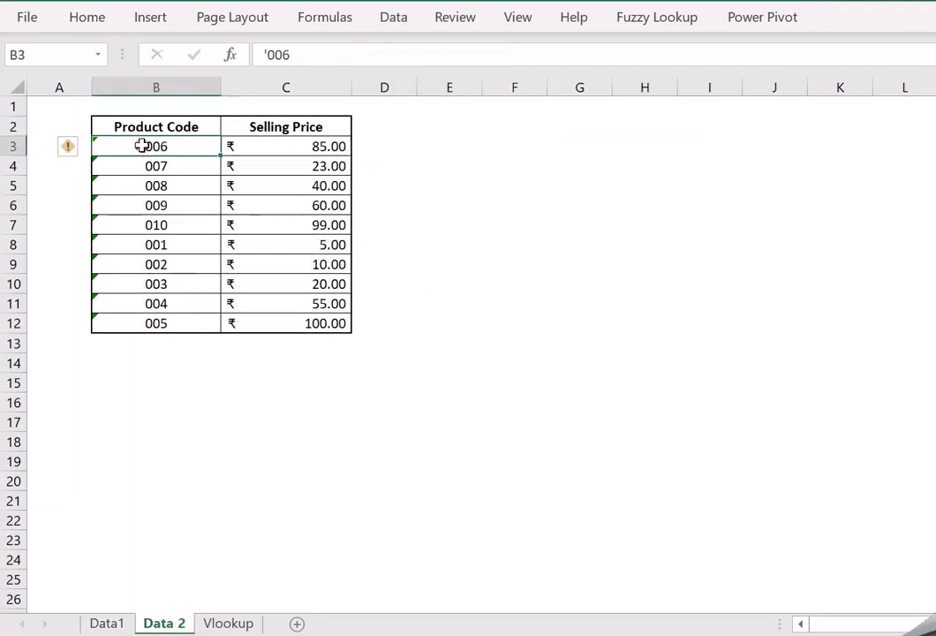
{"action": "left_click", "coordinate": [126, 323]}
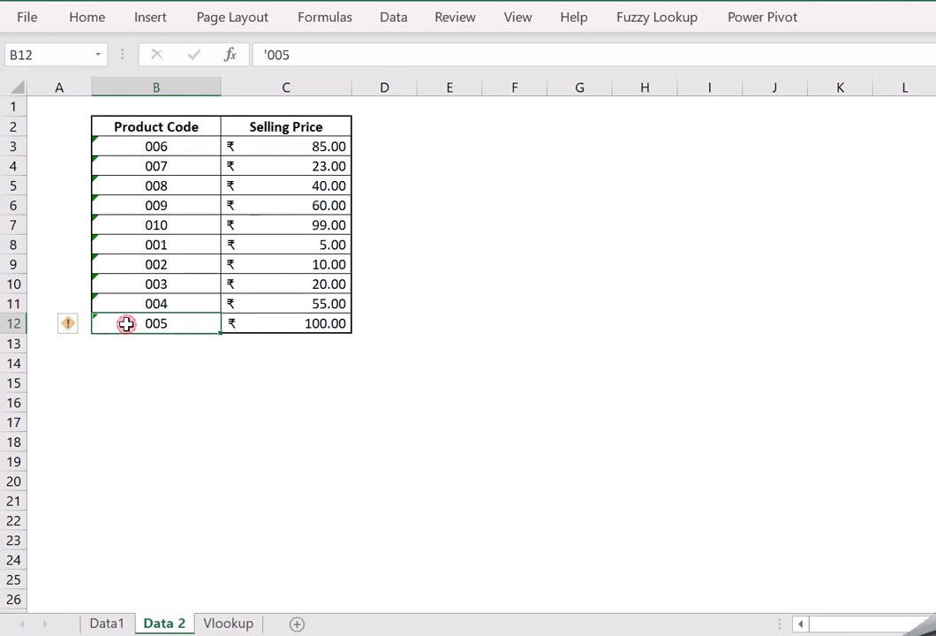
{"action": "left_click", "coordinate": [133, 623]}
{"action": "left_click", "coordinate": [407, 166]}
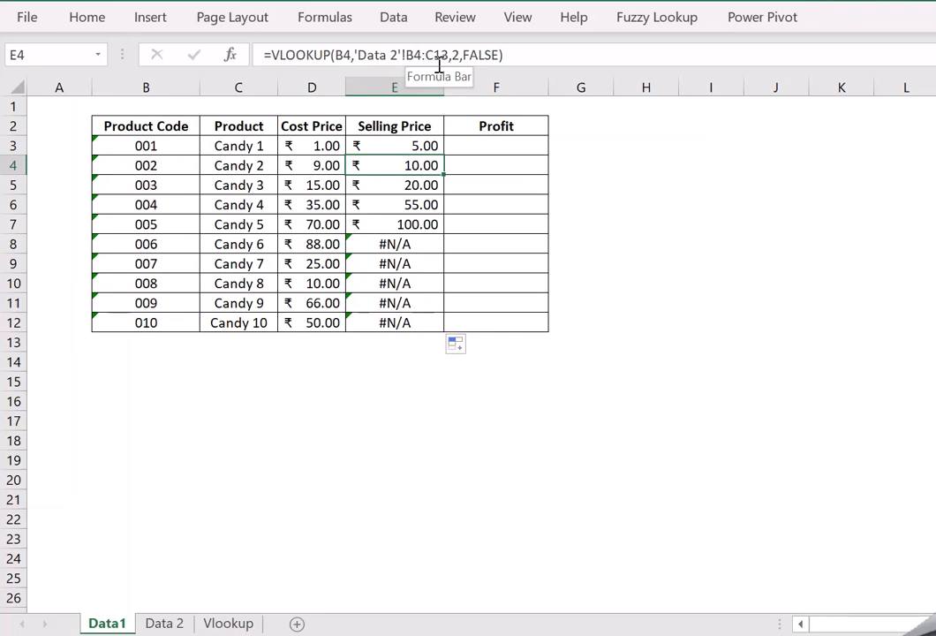
Make the table array in E3's VLOOKUP absolute as $B$3:$C$12 and refill the Selling Price column down to E12.
{"action": "left_click", "coordinate": [403, 144]}
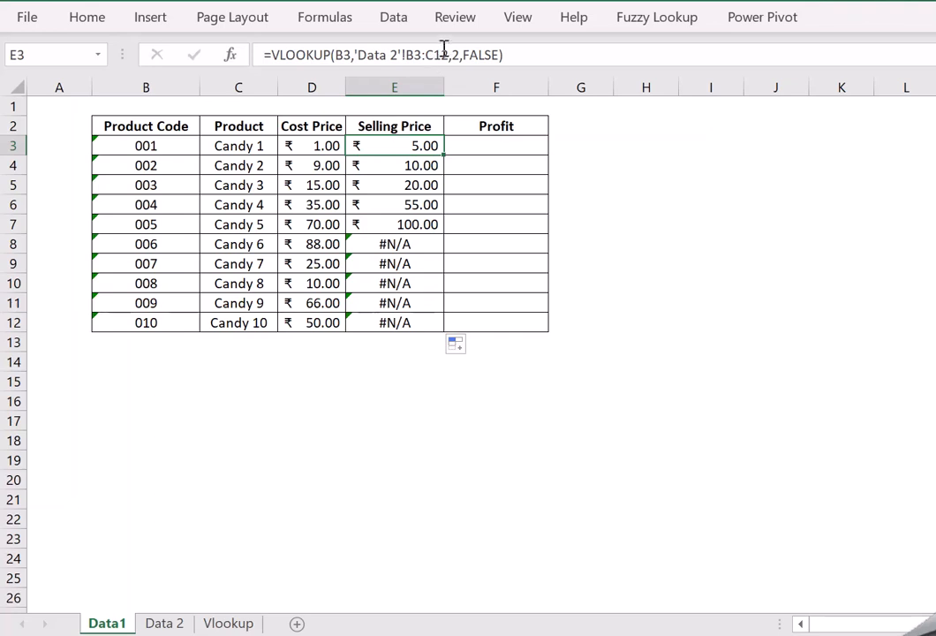
{"action": "left_click_drag", "start_coordinate": [412, 55], "coordinate": [439, 55]}
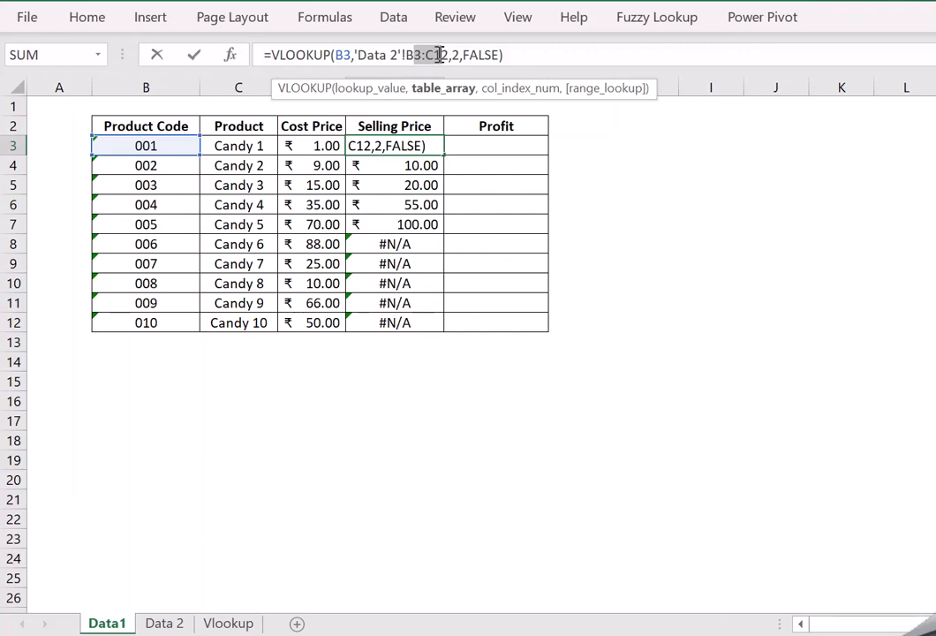
{"action": "key", "text": "F4"}
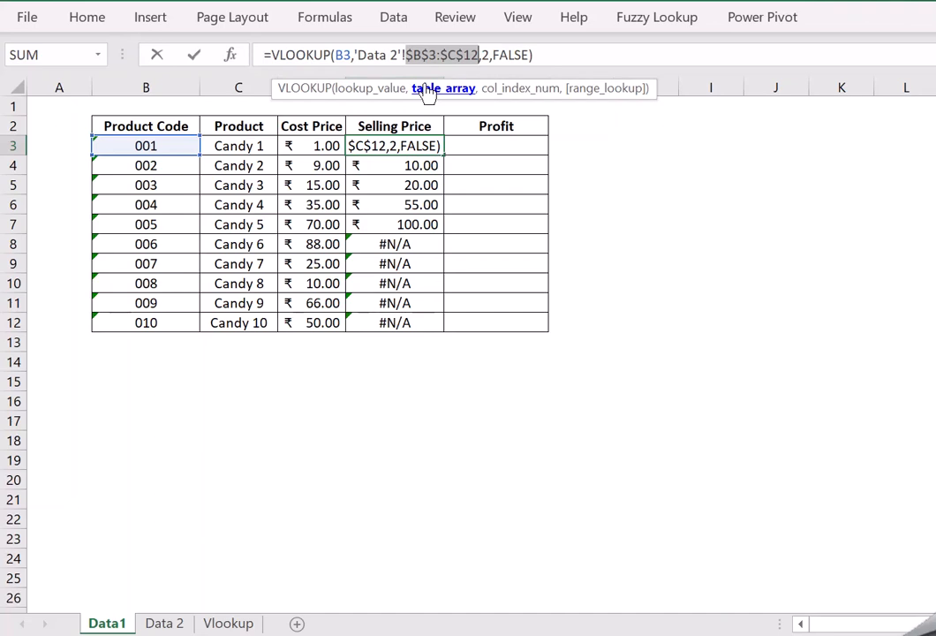
{"action": "key", "text": "Return"}
{"action": "left_click", "coordinate": [424, 147]}
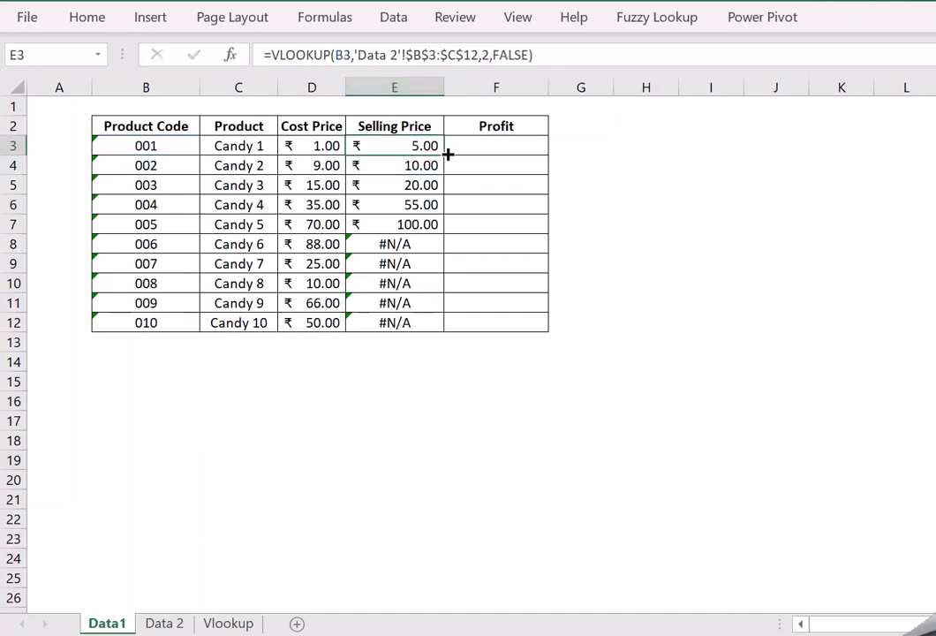
{"action": "double_click", "coordinate": [446, 154]}
{"action": "left_click", "coordinate": [476, 279]}
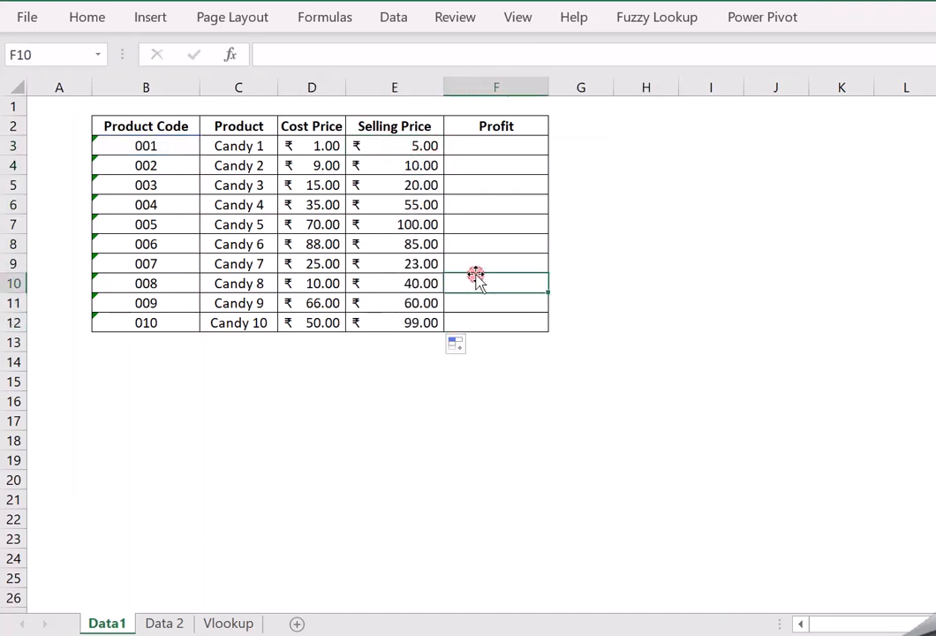
Calculate the profit in F3 with =E3-D3 and fill the formula down the Profit column to F12.
{"action": "left_click", "coordinate": [461, 147]}
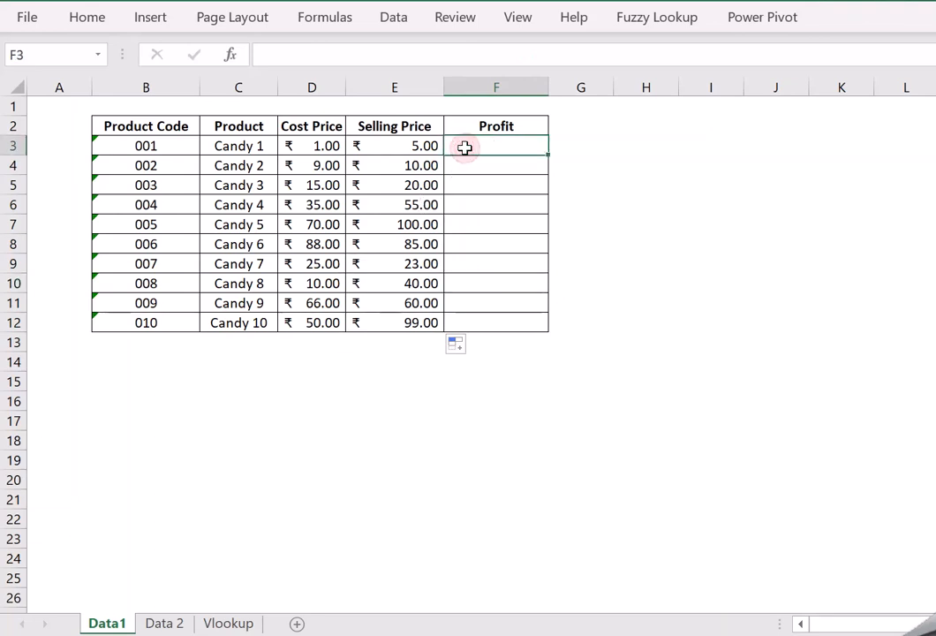
{"action": "type", "text": "="}
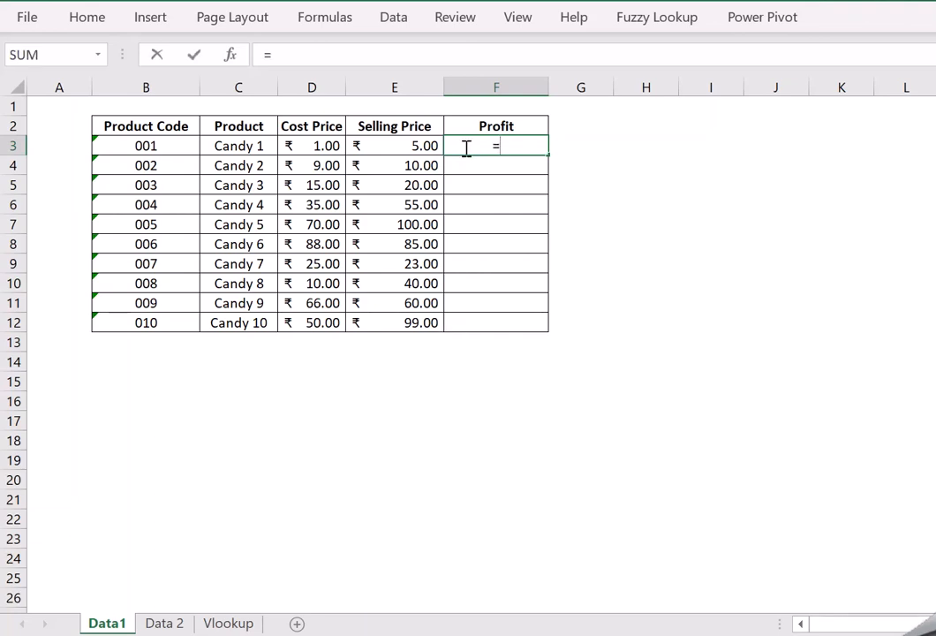
{"action": "left_click", "coordinate": [420, 144]}
{"action": "type", "text": "-"}
{"action": "left_click", "coordinate": [324, 144]}
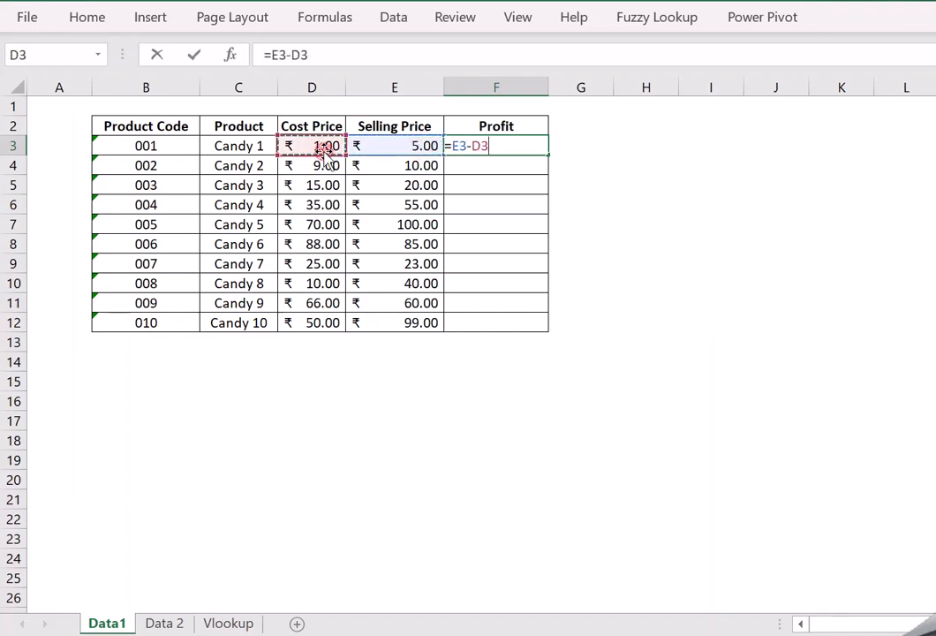
{"action": "key", "text": "Return"}
{"action": "left_click", "coordinate": [505, 148]}
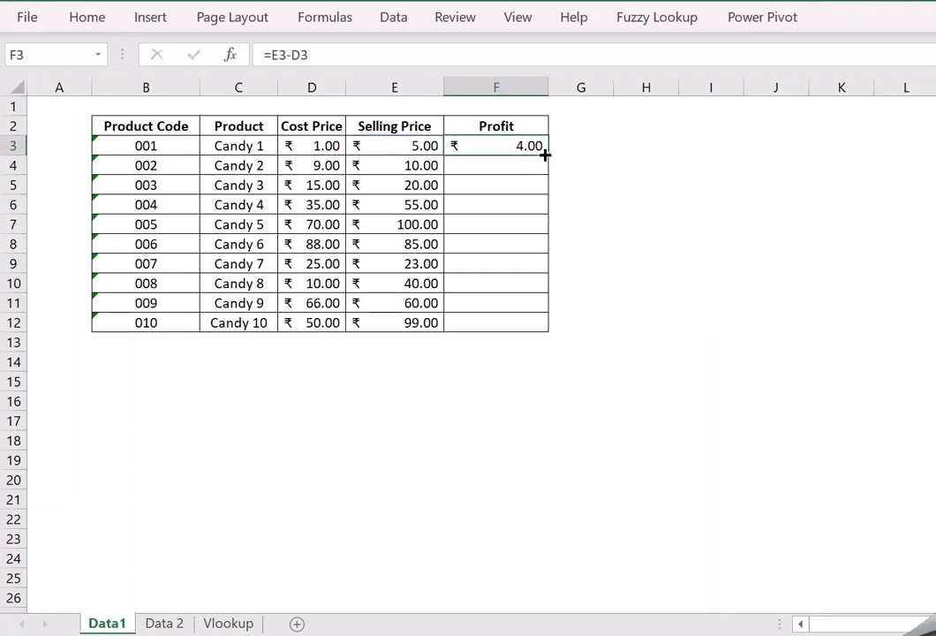
{"action": "double_click", "coordinate": [547, 154]}
{"action": "left_click", "coordinate": [585, 167]}
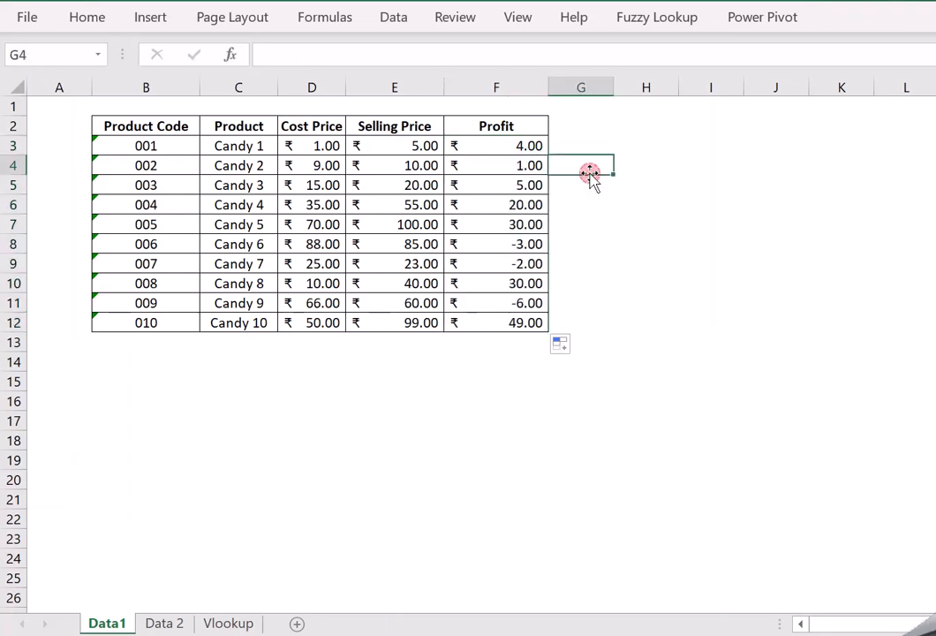
{"action": "left_click", "coordinate": [34, 109]}
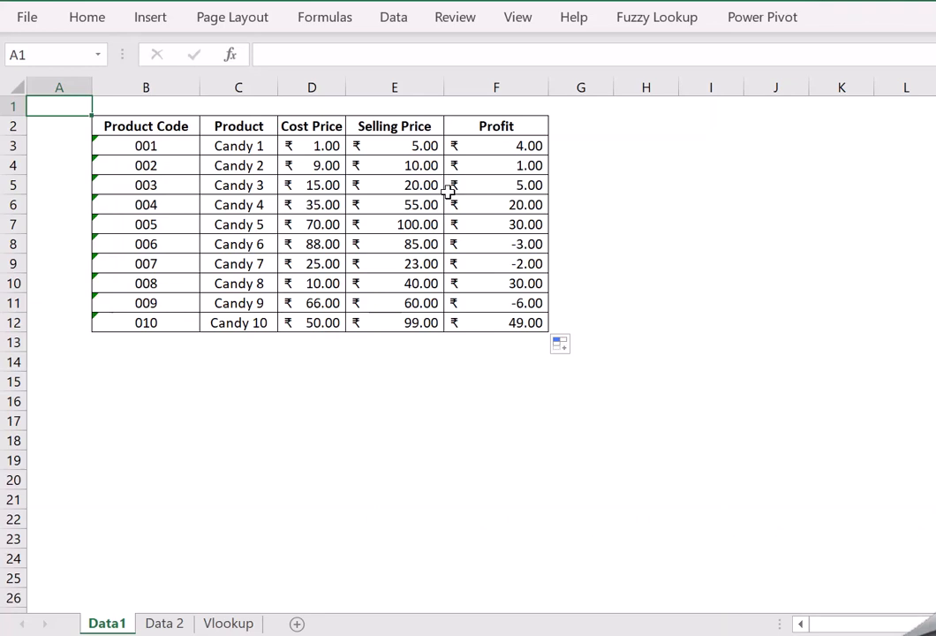
Examine the column index argument of the Selling Price VLOOKUP in E3, leaving the formula as it is.
{"action": "left_click", "coordinate": [393, 146]}
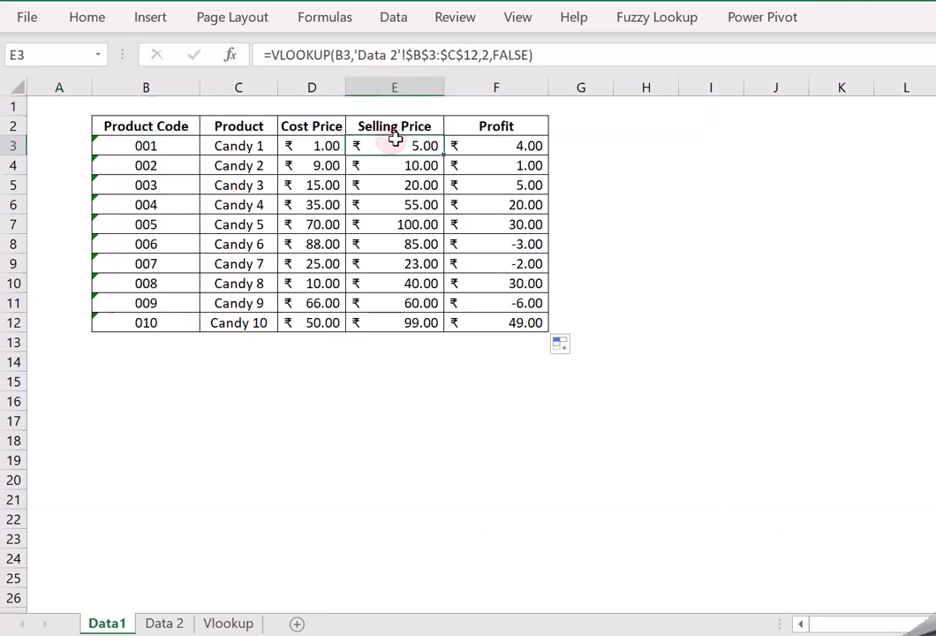
{"action": "double_click", "coordinate": [486, 56]}
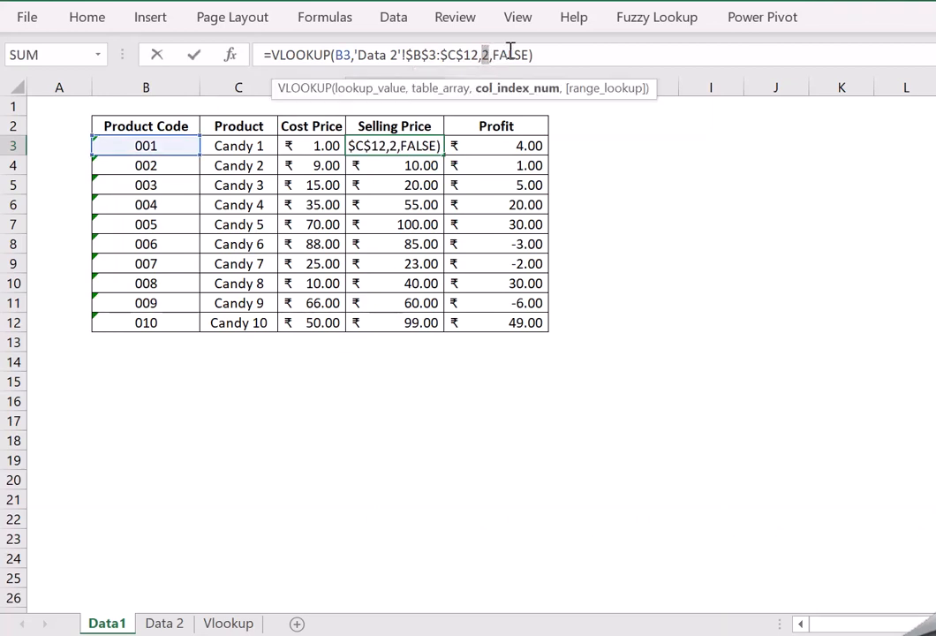
{"action": "left_click", "coordinate": [554, 54]}
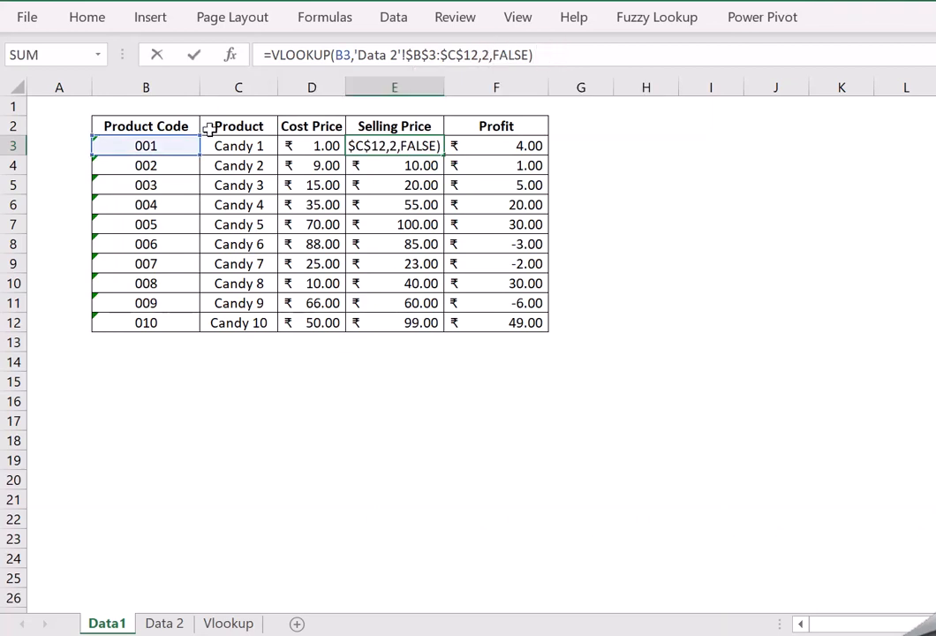
{"action": "left_click", "coordinate": [63, 110]}
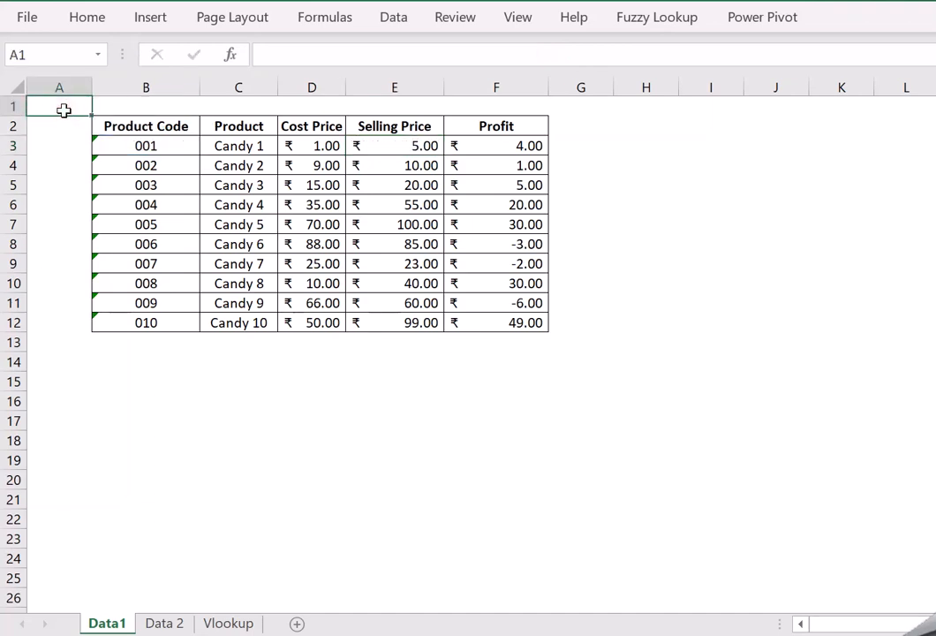